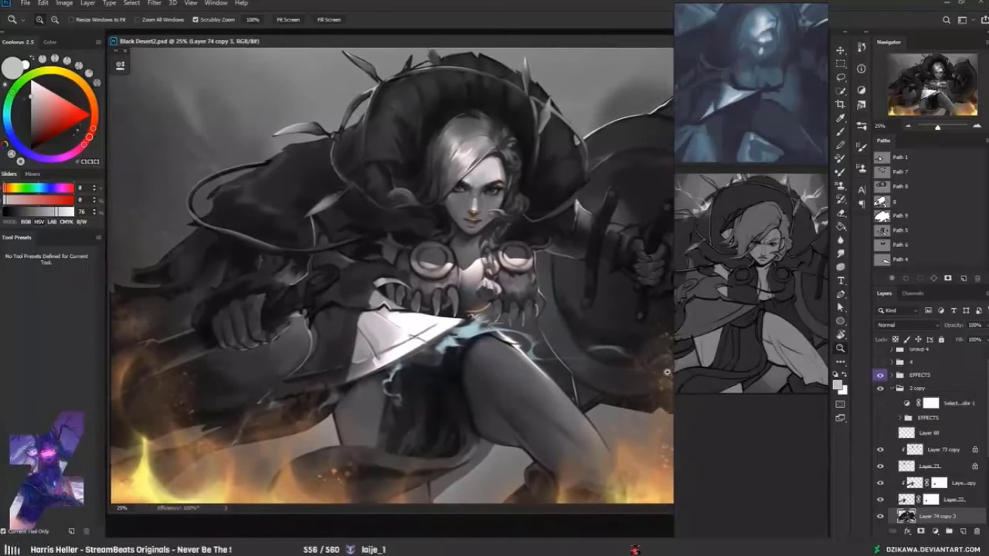
Step: Widen the Black Desert2.psd window to cover the references, then nudge it slightly into place
{"action": "mouse_move", "coordinate": [673, 372]}
{"action": "left_mouse_down"}
{"action": "mouse_move", "coordinate": [770, 359]}
{"action": "mouse_move", "coordinate": [601, 369]}
{"action": "mouse_move", "coordinate": [618, 371]}
{"action": "left_mouse_up"}
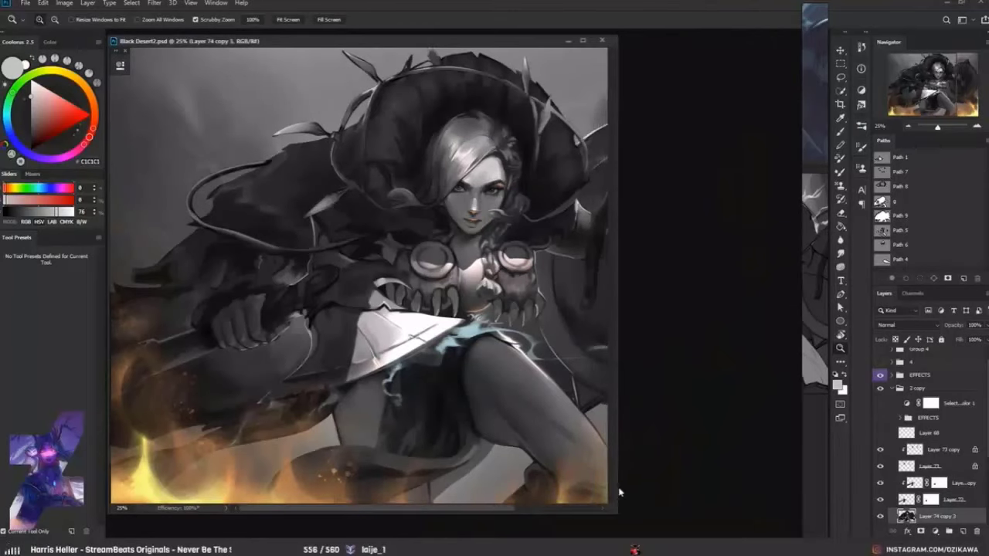
{"action": "mouse_move", "coordinate": [616, 491]}
{"action": "left_mouse_down"}
{"action": "mouse_move", "coordinate": [670, 488]}
{"action": "mouse_move", "coordinate": [672, 536]}
{"action": "left_mouse_up"}
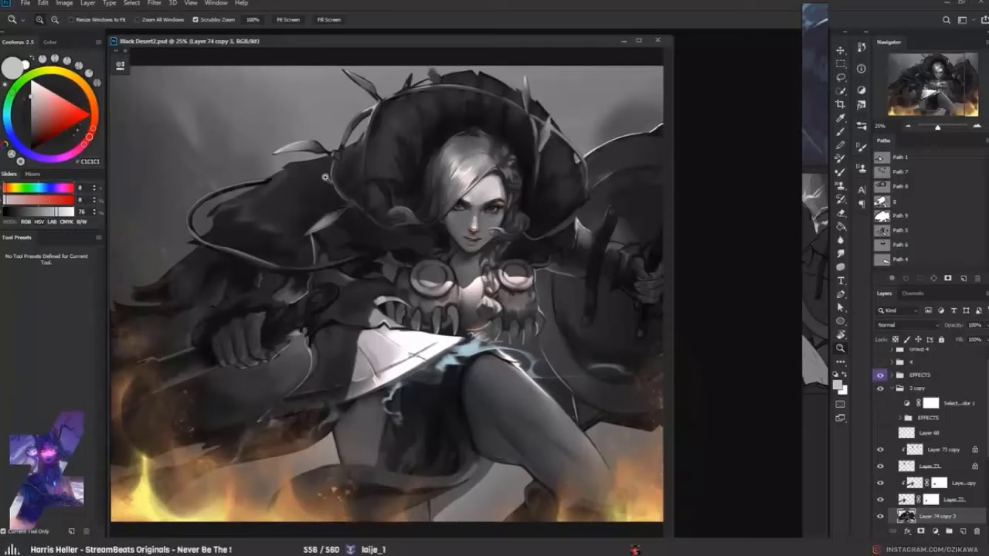
{"action": "left_click_drag", "start_coordinate": [264, 35], "coordinate": [261, 34]}
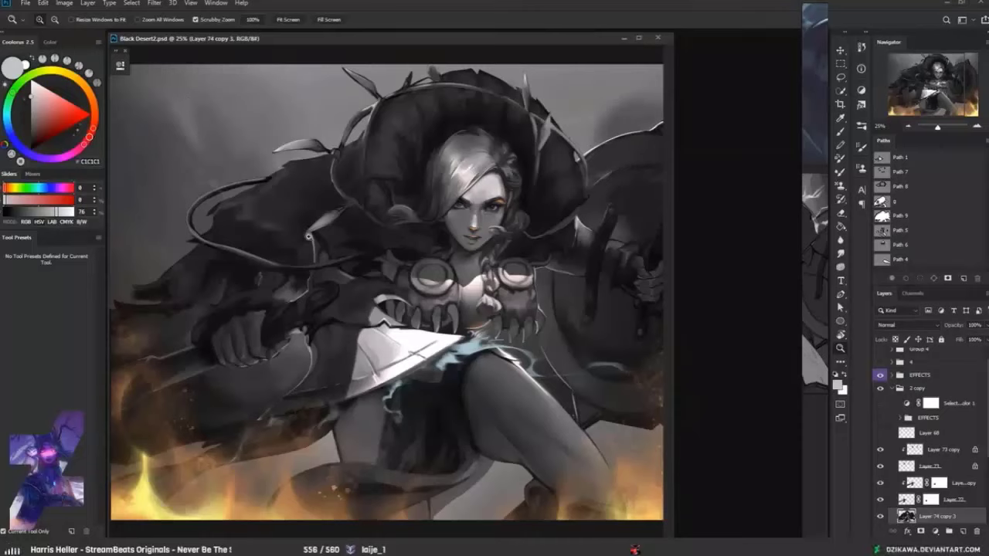
Step: Drag the PureRef window's left edge leftward to enlarge the reference panel beside the canvas
{"action": "left_click_drag", "start_coordinate": [805, 217], "coordinate": [665, 219]}
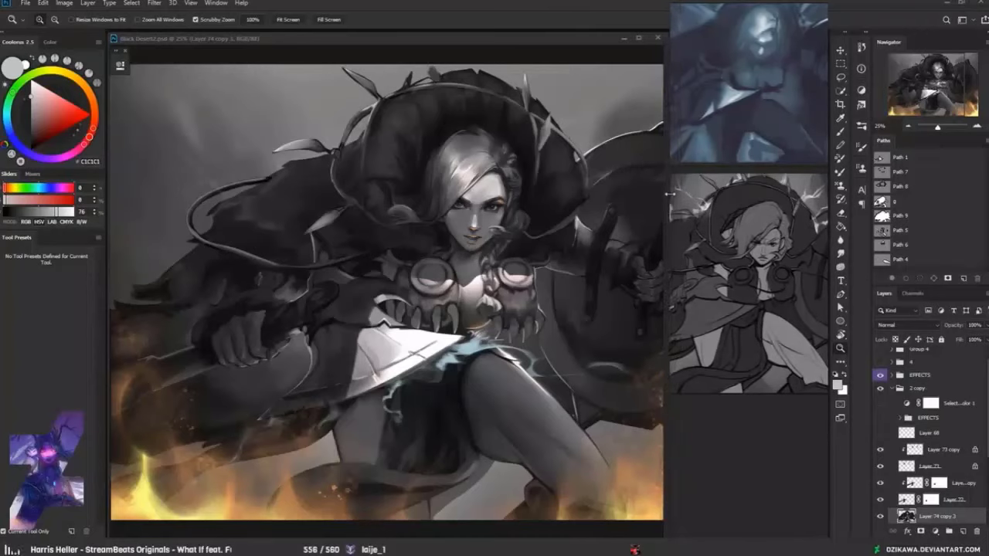
Step: Scroll and pan the PureRef board to browse other reference images
{"action": "scroll", "coordinate": [763, 280], "scroll_direction": "down", "scroll_amount": 3}
{"action": "left_click_drag", "start_coordinate": [771, 334], "coordinate": [730, 246]}
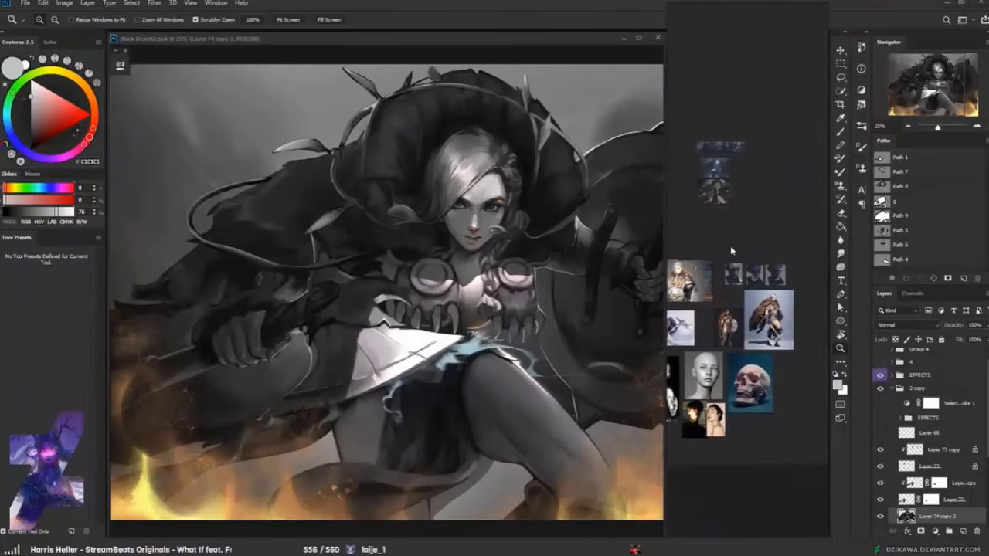
{"action": "scroll", "coordinate": [729, 285], "scroll_direction": "up", "scroll_amount": 1}
{"action": "scroll", "coordinate": [728, 285], "scroll_direction": "up", "scroll_amount": 2}
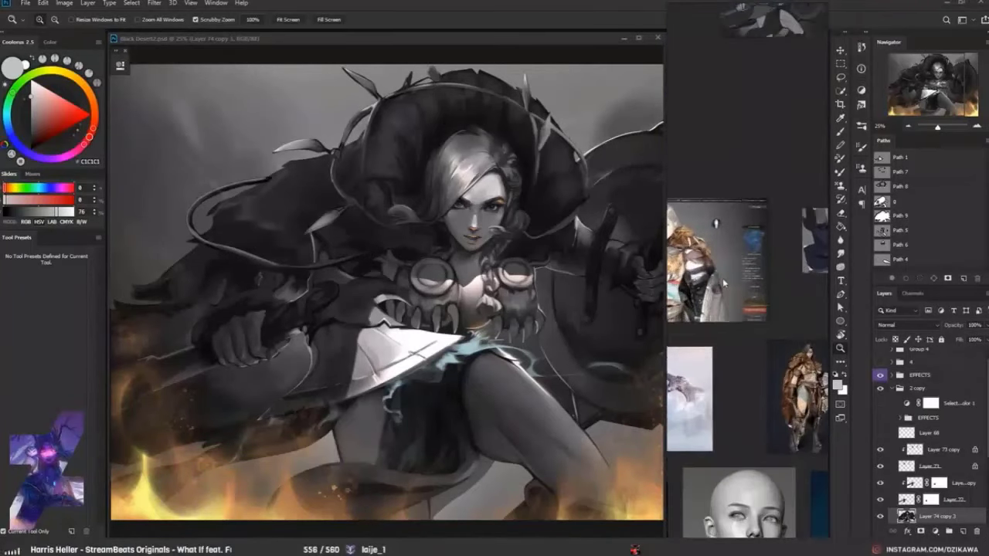
Step: Hide the EFFECTS group so the painting shows without flames or lightning
{"action": "left_click", "coordinate": [880, 376]}
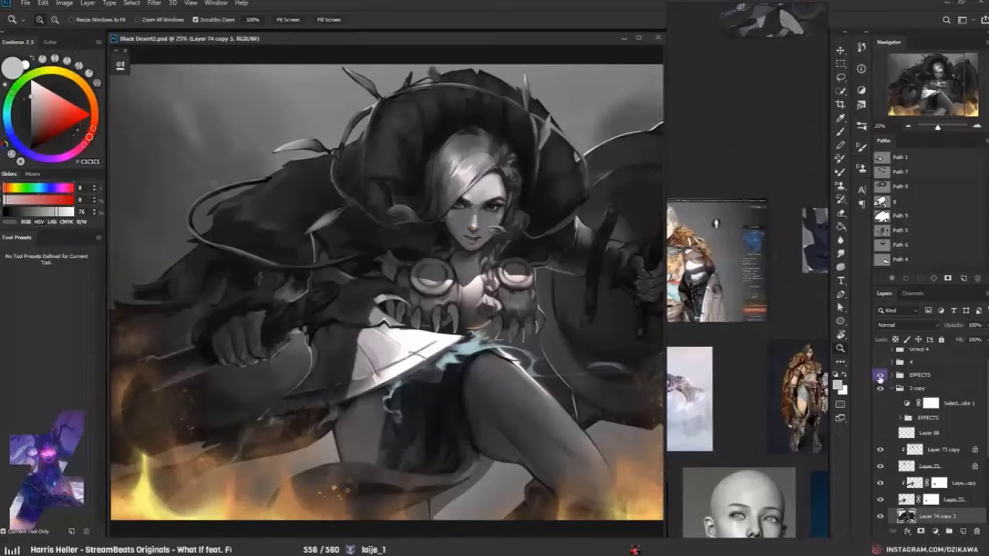
{"action": "left_click", "coordinate": [880, 377]}
{"action": "scroll", "coordinate": [508, 241], "scroll_direction": "down", "scroll_amount": 3}
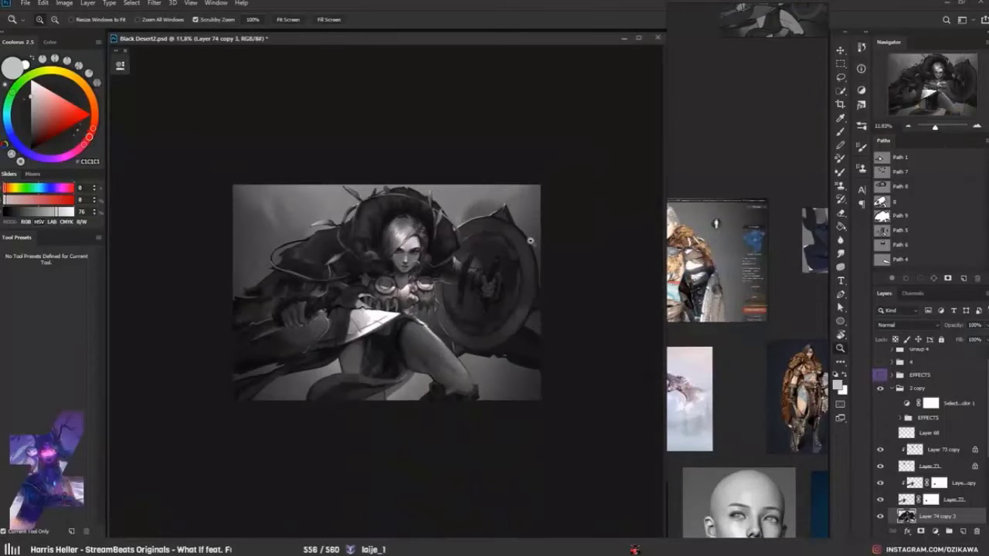
{"action": "scroll", "coordinate": [507, 241], "scroll_direction": "up", "scroll_amount": 3}
{"action": "scroll", "coordinate": [509, 240], "scroll_direction": "down", "scroll_amount": 1}
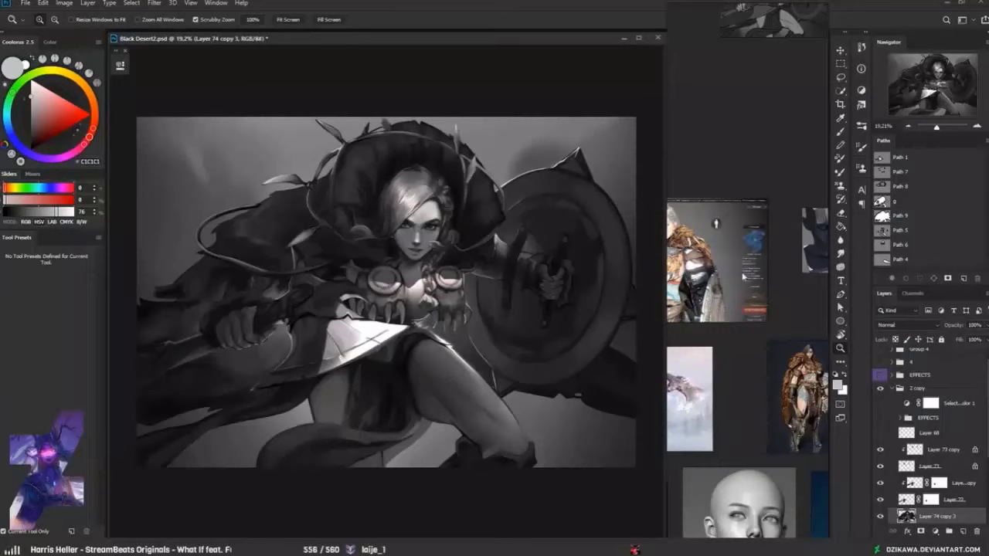
Step: Zoom into the armoured woman reference, shift it slightly right, then zoom back out
{"action": "scroll", "coordinate": [702, 264], "scroll_direction": "up", "scroll_amount": 2}
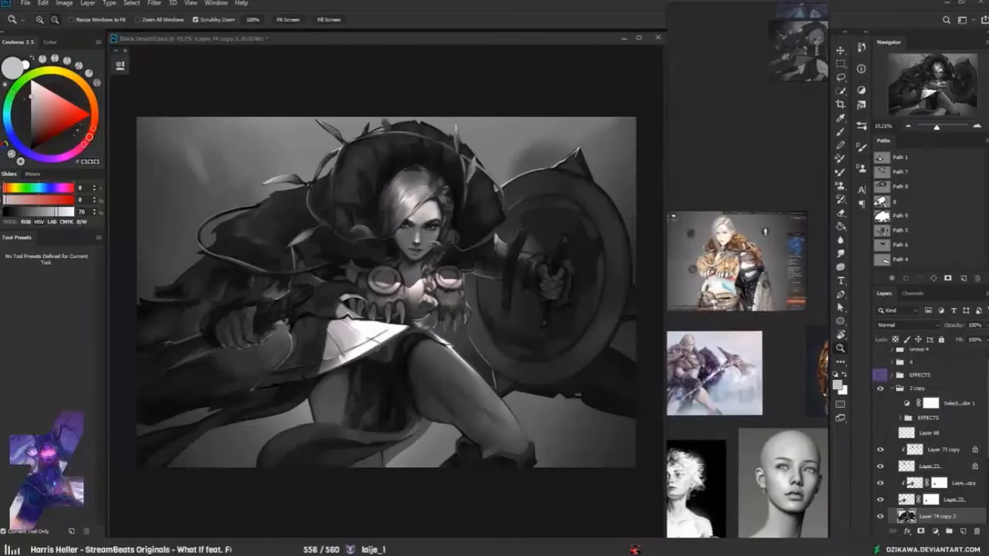
{"action": "scroll", "coordinate": [737, 225], "scroll_direction": "up", "scroll_amount": 3}
{"action": "scroll", "coordinate": [738, 225], "scroll_direction": "up", "scroll_amount": 2}
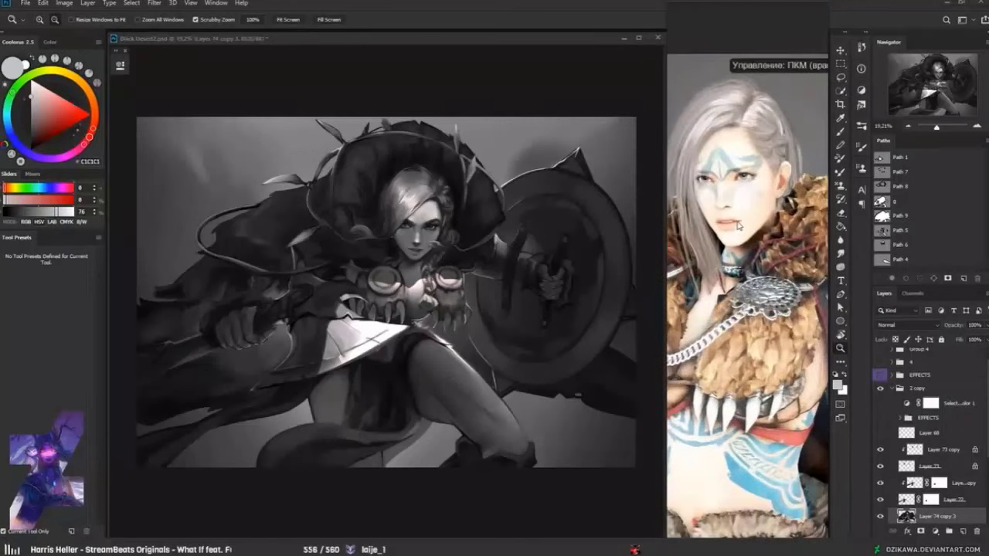
{"action": "left_click_drag", "start_coordinate": [738, 225], "coordinate": [793, 242]}
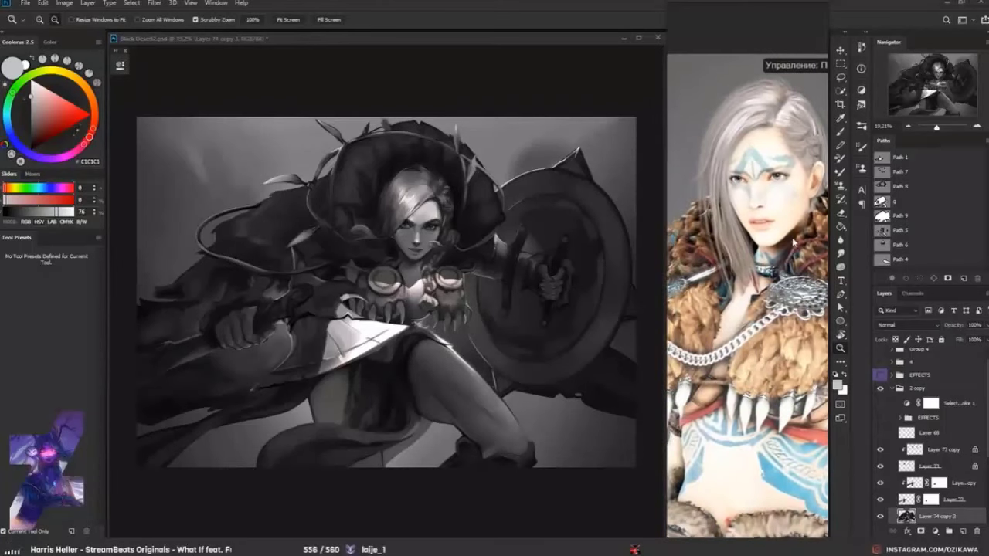
{"action": "scroll", "coordinate": [796, 243], "scroll_direction": "down", "scroll_amount": 1}
{"action": "scroll", "coordinate": [796, 242], "scroll_direction": "down", "scroll_amount": 2}
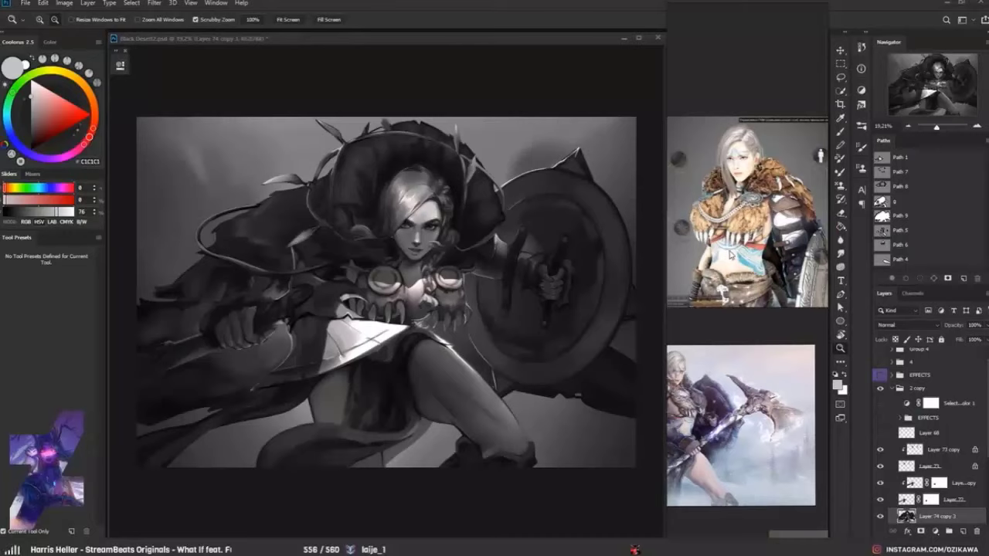
Step: Pan to the skull and warrior images and zoom in on the fur-clad axe warrior
{"action": "scroll", "coordinate": [730, 255], "scroll_direction": "down", "scroll_amount": 2}
{"action": "scroll", "coordinate": [782, 317], "scroll_direction": "up", "scroll_amount": 2}
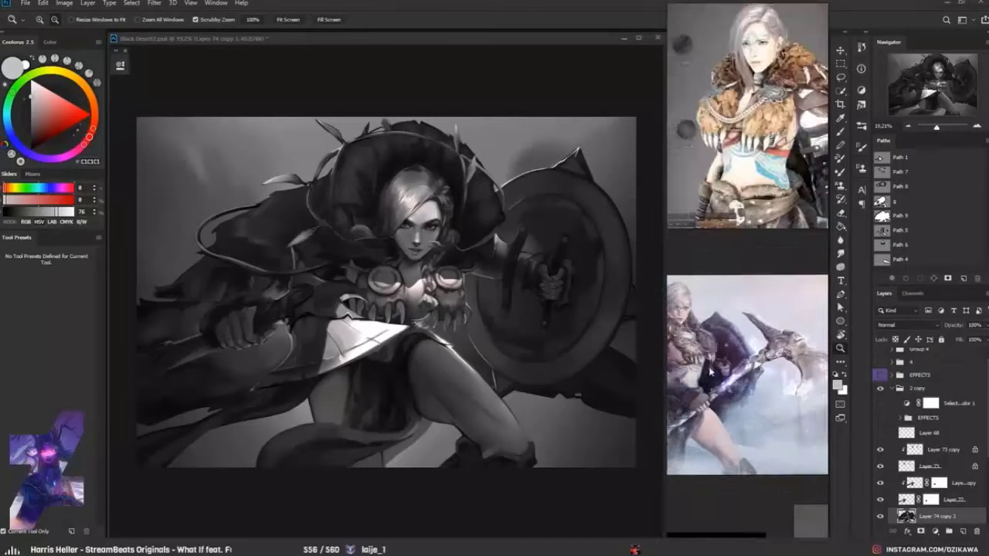
{"action": "scroll", "coordinate": [782, 317], "scroll_direction": "up", "scroll_amount": 1}
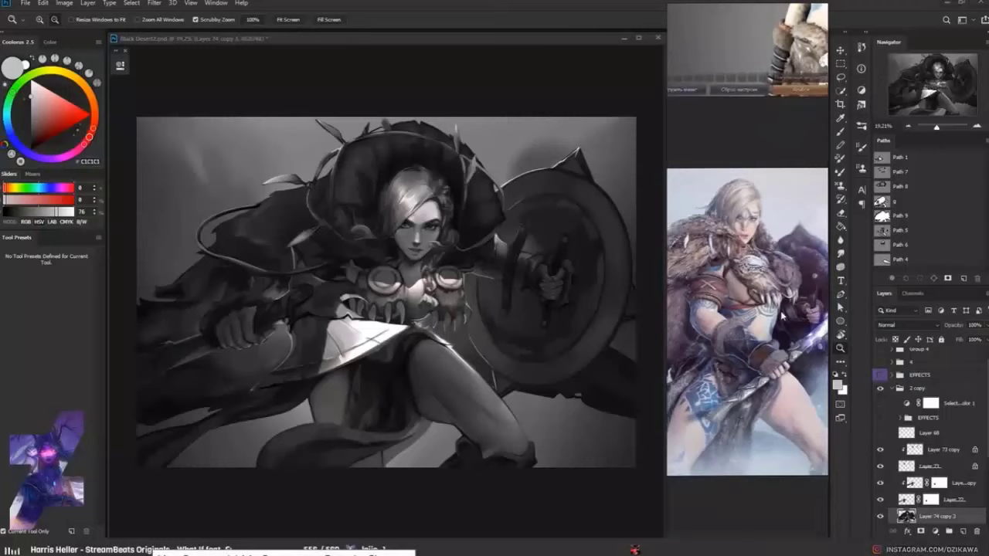
{"action": "scroll", "coordinate": [782, 315], "scroll_direction": "up", "scroll_amount": 1}
{"action": "scroll", "coordinate": [782, 315], "scroll_direction": "up", "scroll_amount": 1}
{"action": "scroll", "coordinate": [765, 305], "scroll_direction": "down", "scroll_amount": 3}
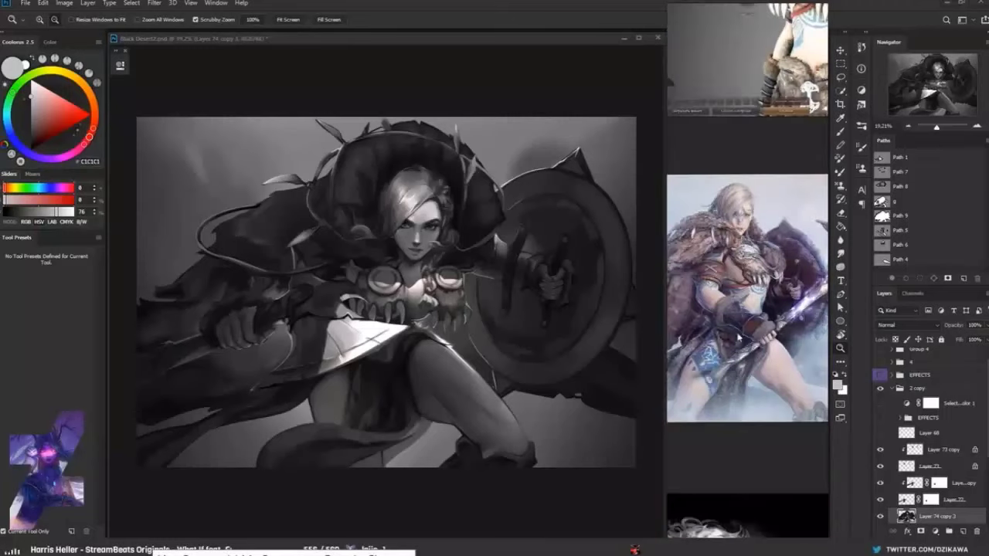
{"action": "scroll", "coordinate": [748, 323], "scroll_direction": "down", "scroll_amount": 2}
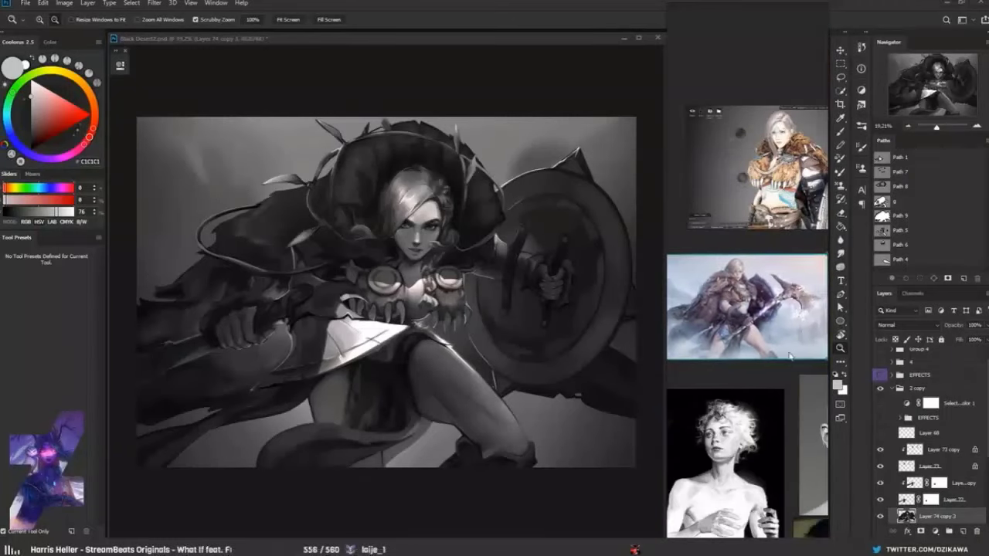
{"action": "left_click_drag", "start_coordinate": [770, 345], "coordinate": [755, 262]}
{"action": "scroll", "coordinate": [756, 263], "scroll_direction": "up", "scroll_amount": 1}
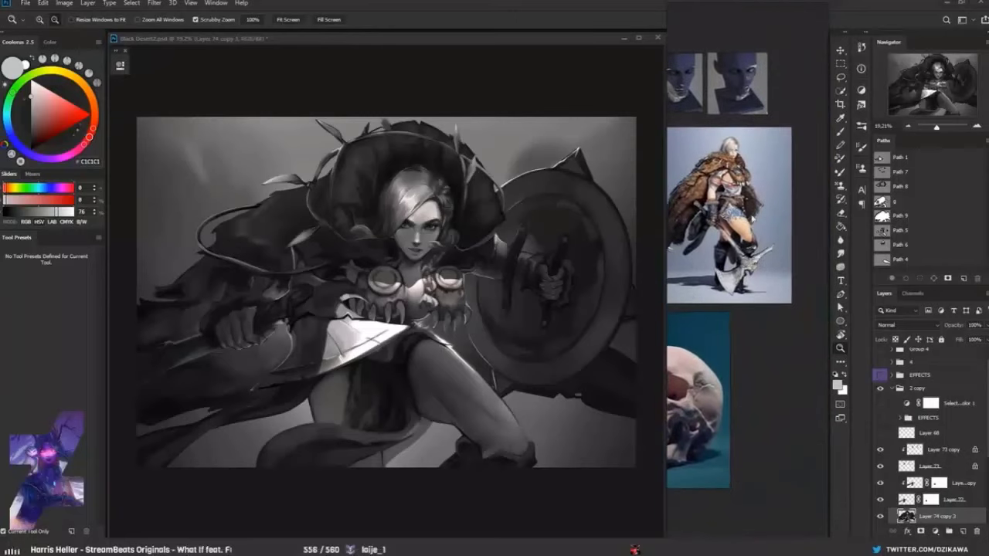
{"action": "scroll", "coordinate": [755, 263], "scroll_direction": "up", "scroll_amount": 2}
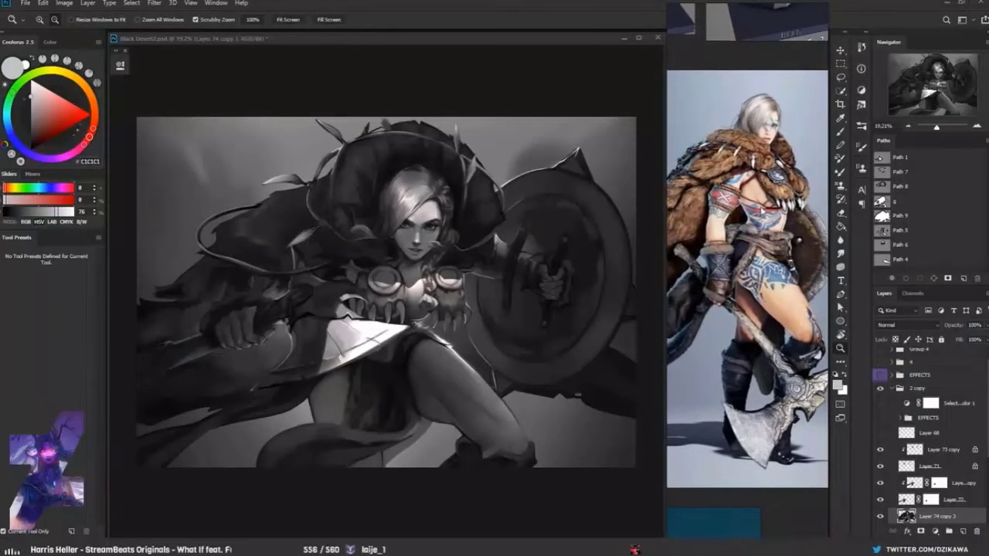